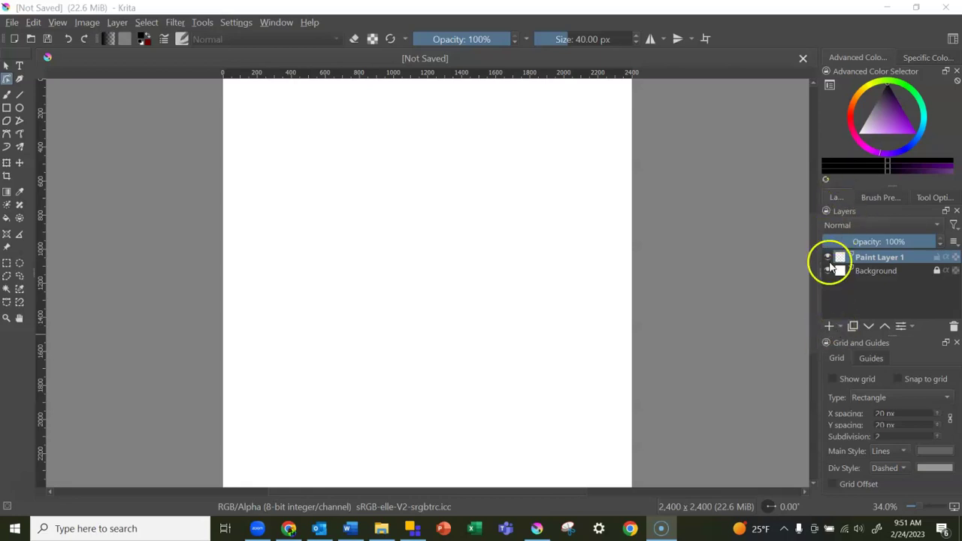
Step: Add Vector Layer 2 above Paint Layer 1 from the Layers docker's add-layer menu
click(839, 326)
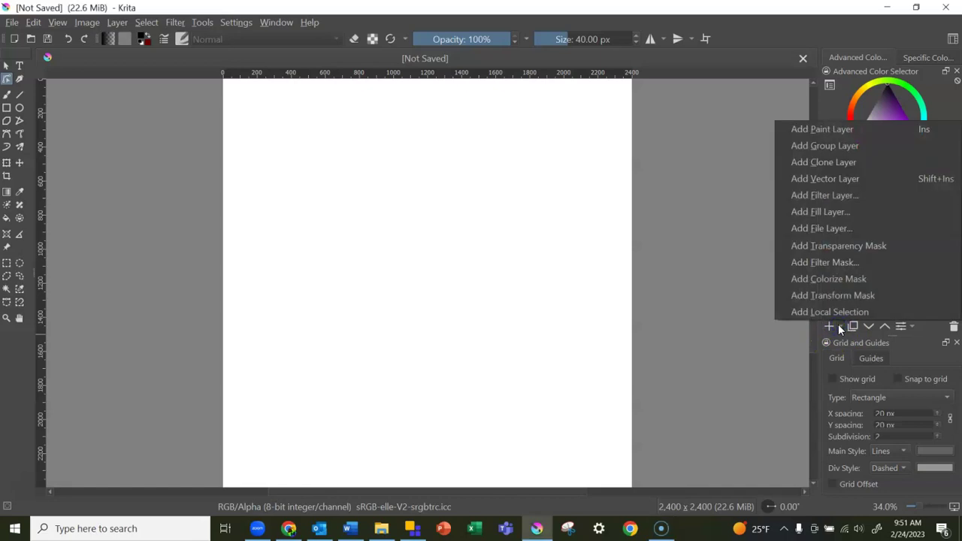
click(847, 179)
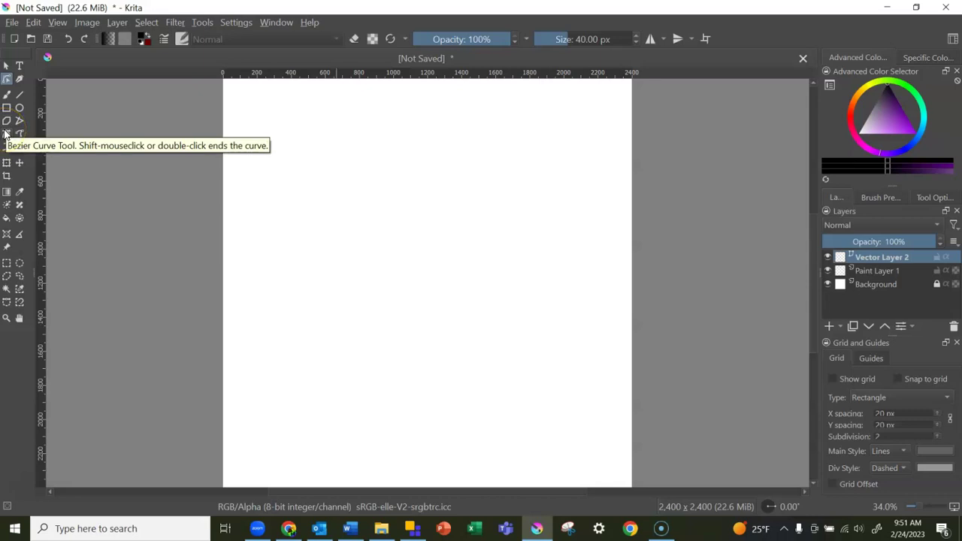
Step: Draw a thick black bent bezier curve mid-page, then two straight brow lines above it
click(6, 134)
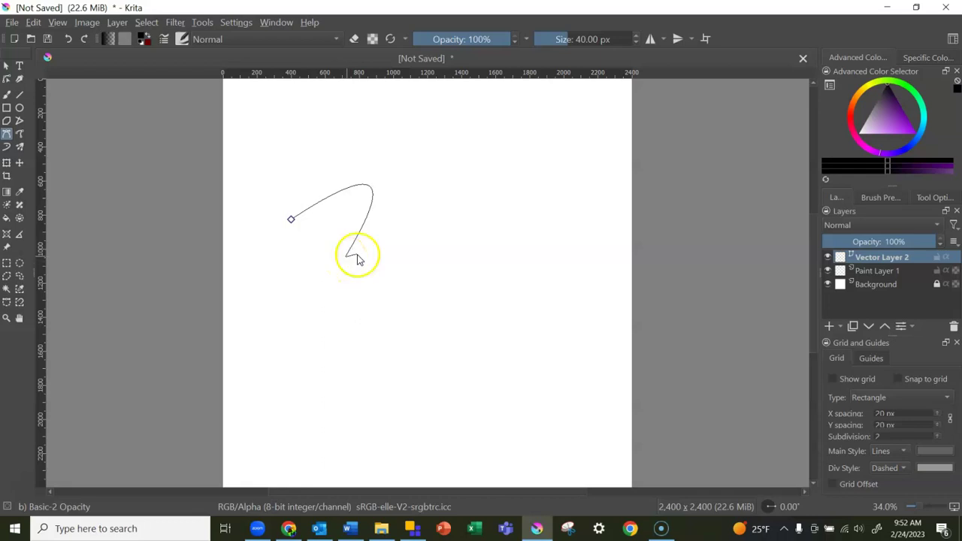
double_click(460, 301)
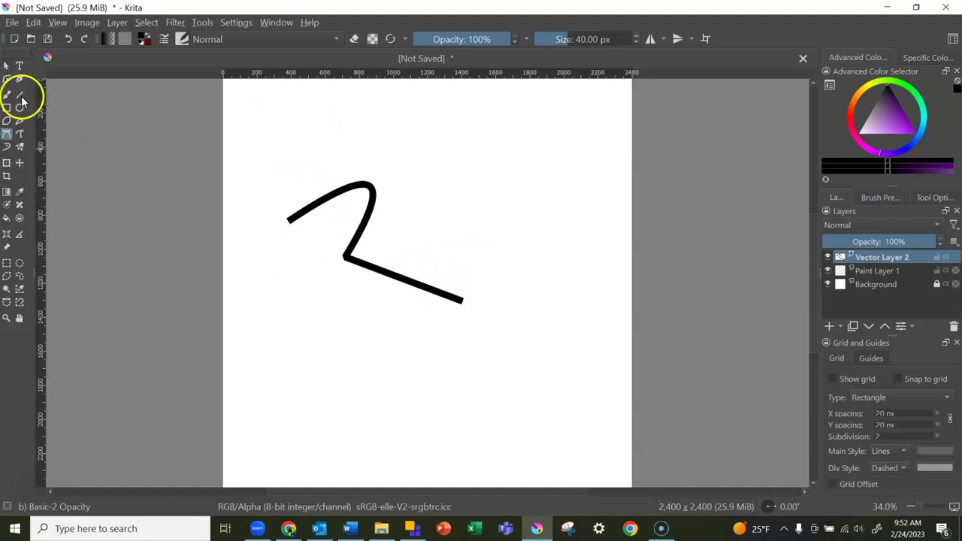
drag(271, 130, 372, 136)
drag(482, 148, 560, 188)
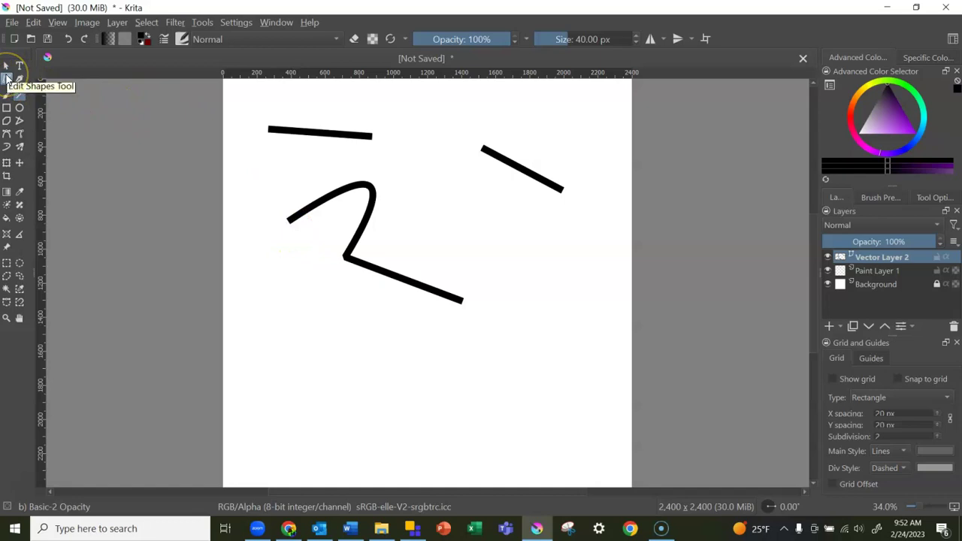
Step: Hook the curve's left end upward by swinging its start node's control handle
click(6, 78)
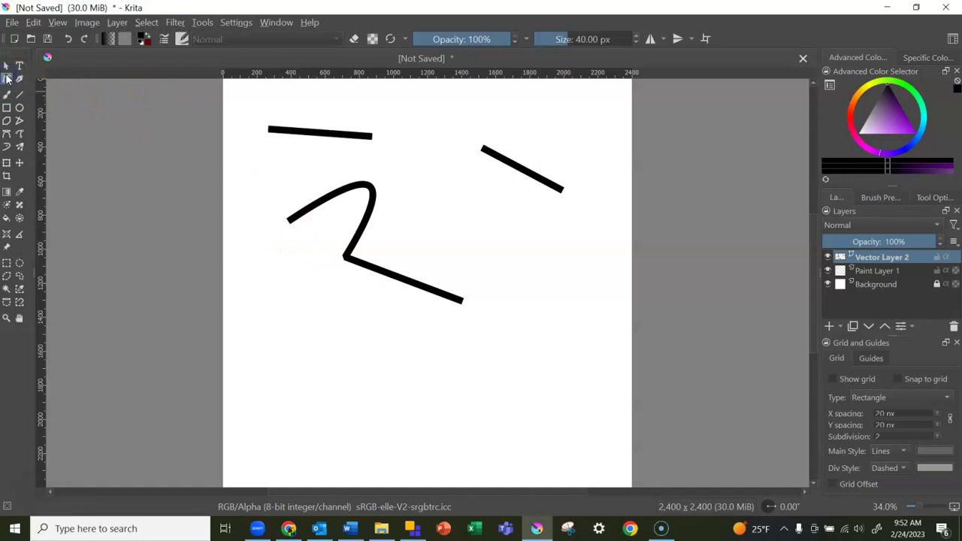
click(364, 197)
click(382, 275)
click(459, 302)
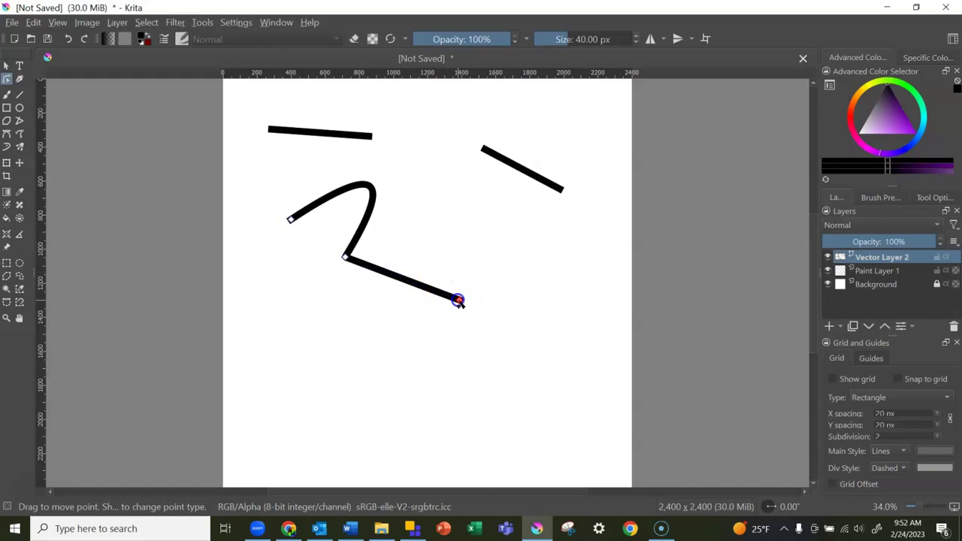
drag(325, 251, 347, 259)
click(291, 220)
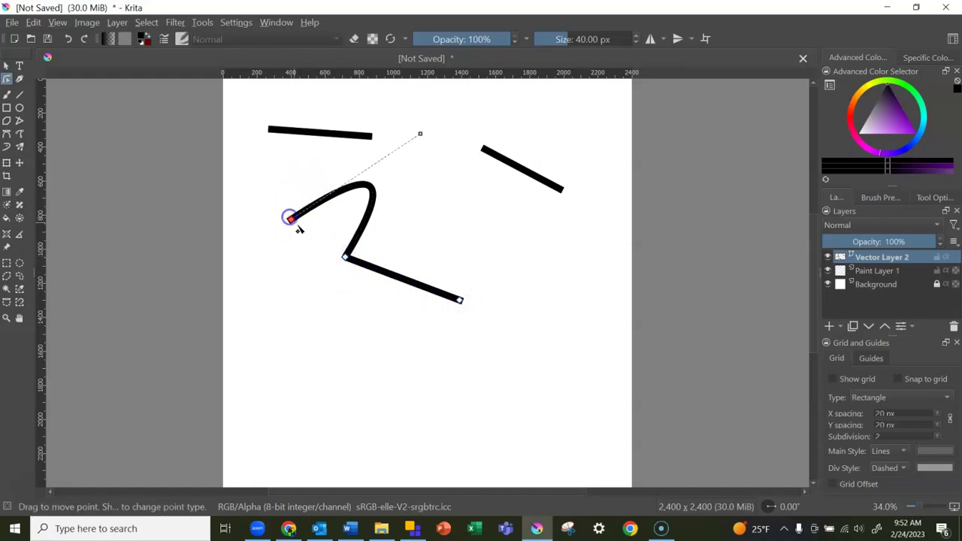
click(419, 136)
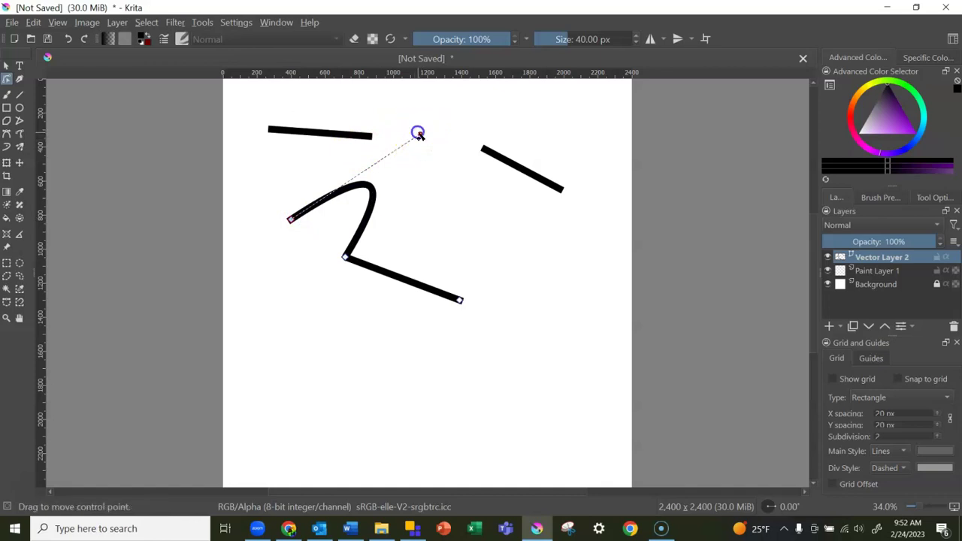
drag(418, 134, 355, 172)
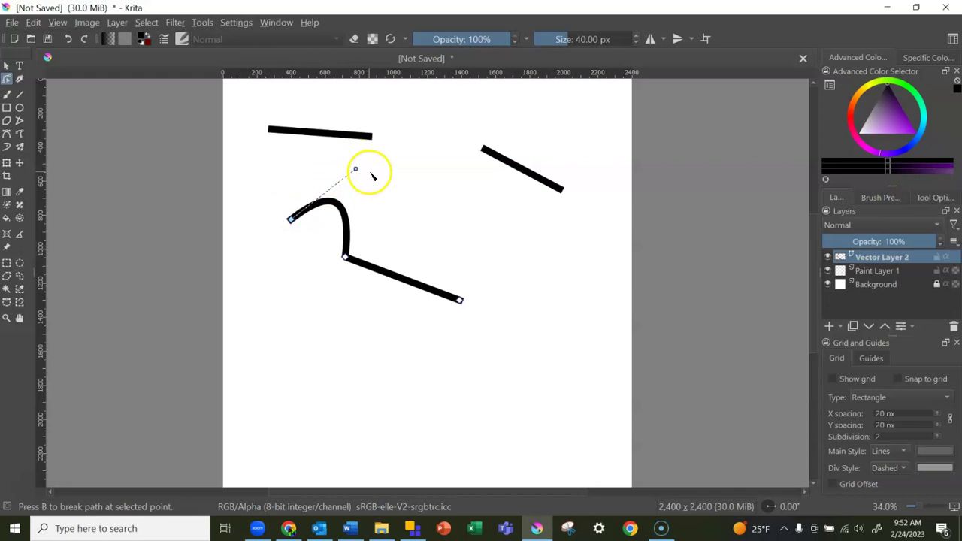
drag(356, 172, 246, 339)
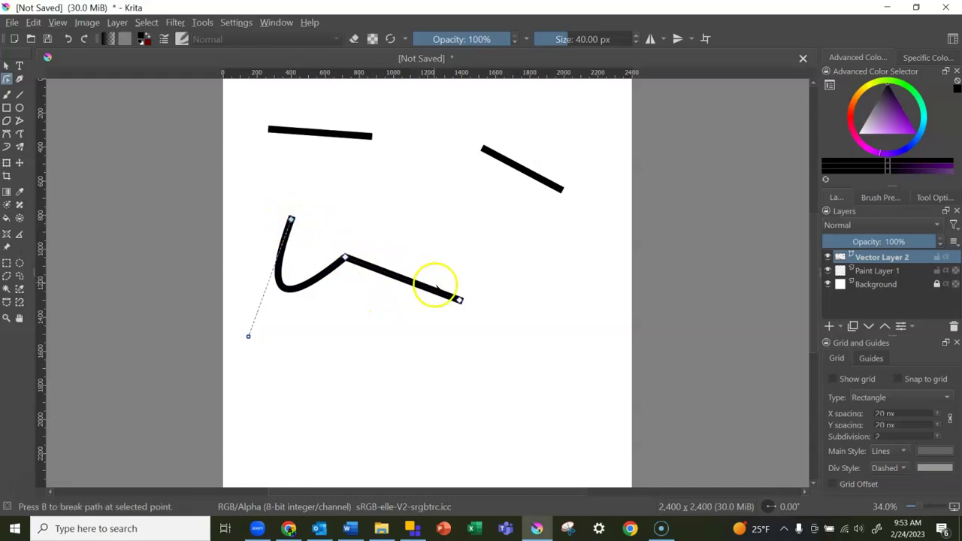
Step: Bend the curve's straight tail downward into a deep U-shaped curve
click(449, 296)
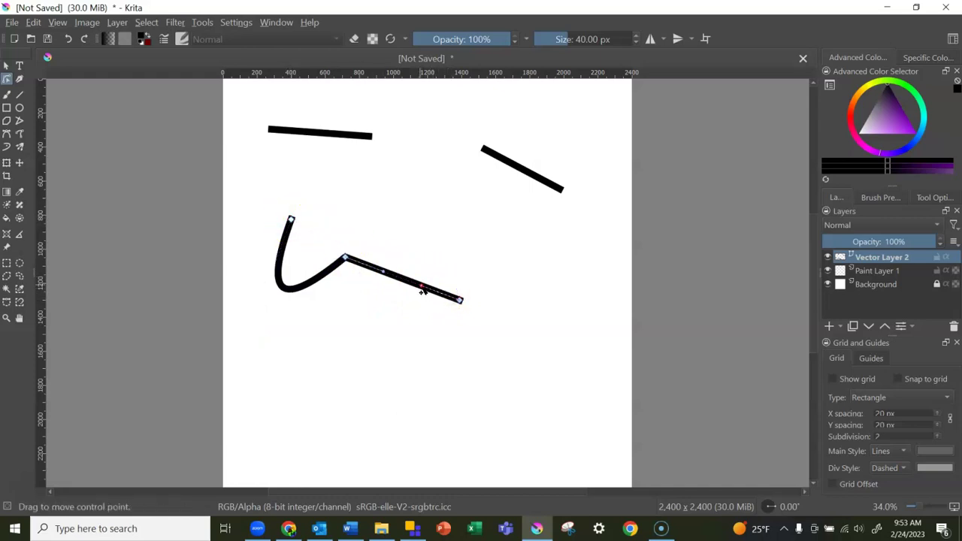
drag(421, 290, 414, 391)
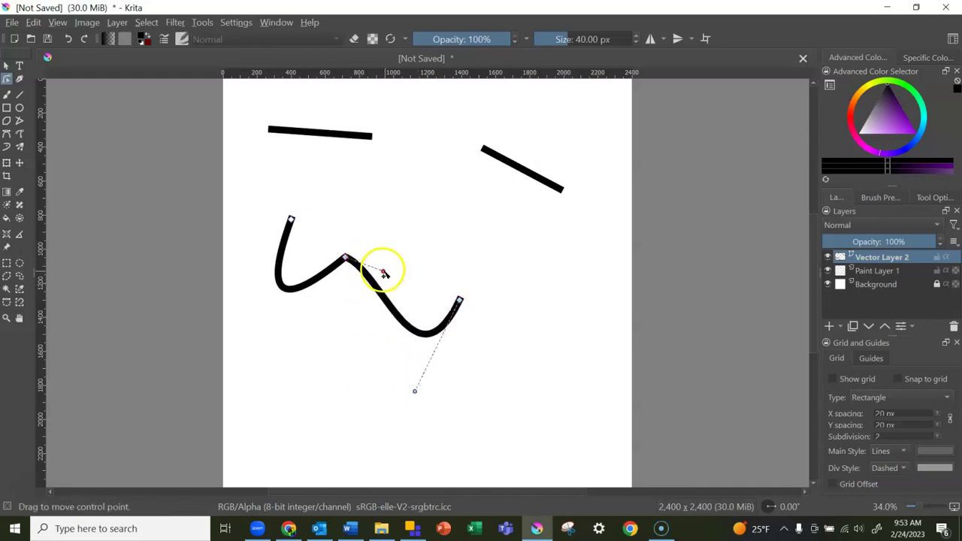
drag(383, 272, 320, 314)
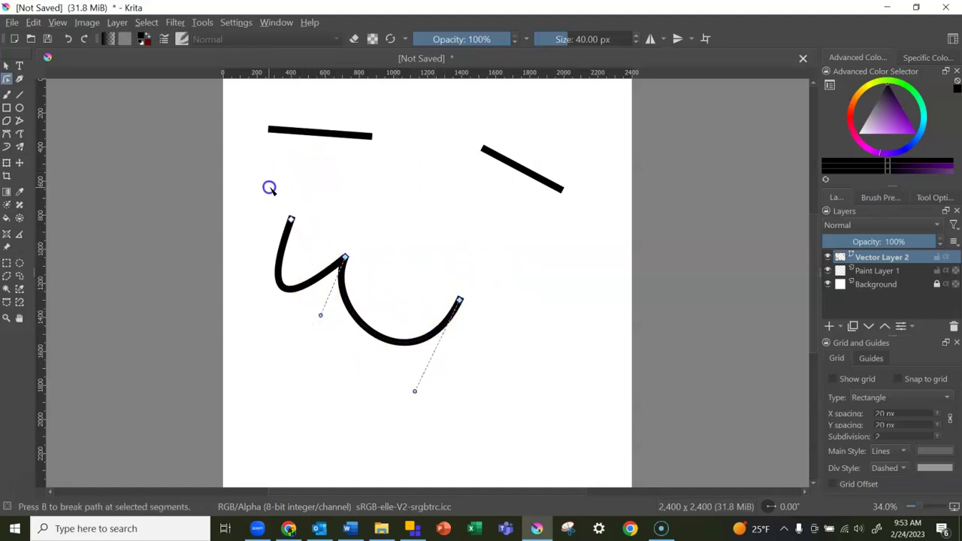
Step: Select all the curve's nodes and shift the whole curve right and down
drag(565, 389, 508, 401)
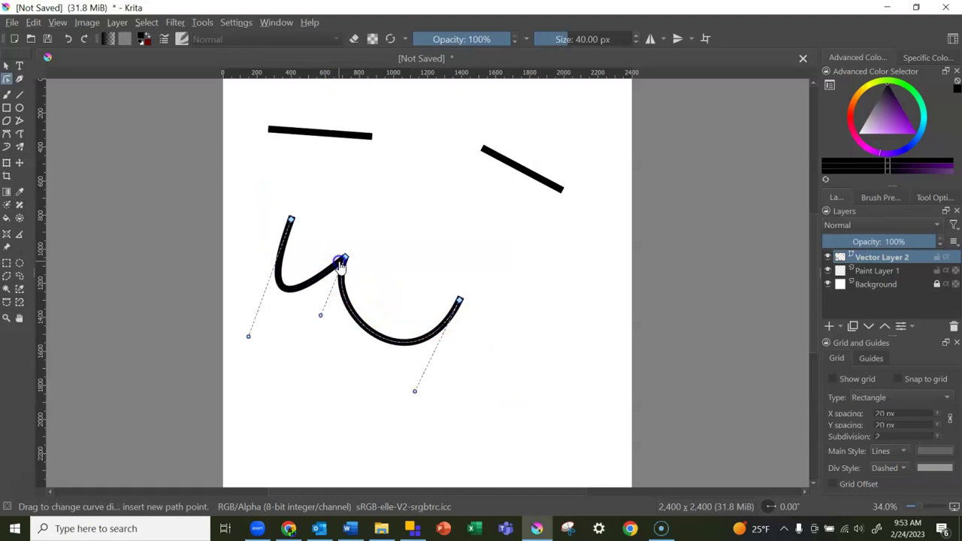
mouse_move(341, 263)
mouse_down()
mouse_move(387, 275)
mouse_move(331, 294)
mouse_move(350, 260)
mouse_move(329, 276)
mouse_move(344, 259)
mouse_up()
click(291, 219)
drag(280, 201, 486, 419)
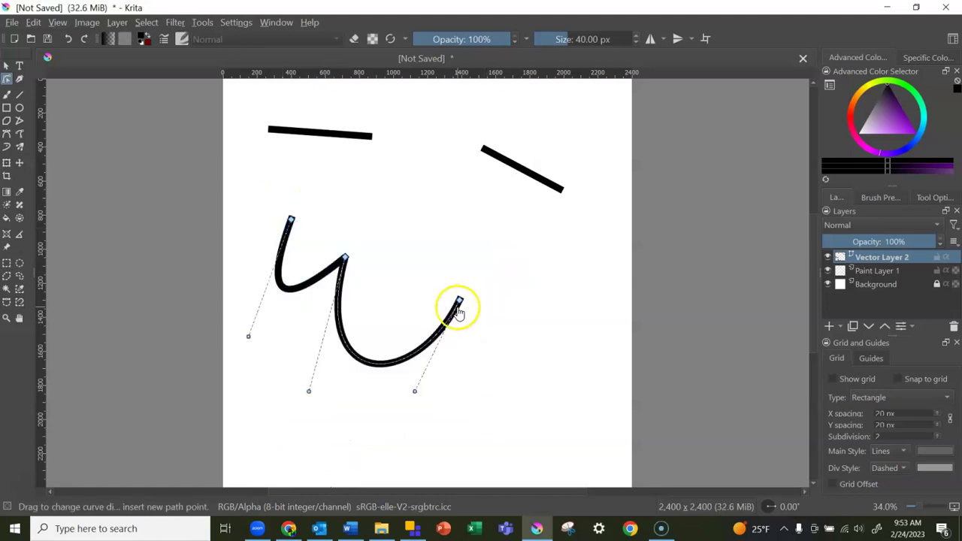
drag(457, 303, 506, 316)
Step: Pull the curve's top end node down-left and drag its middle node lower
click(568, 338)
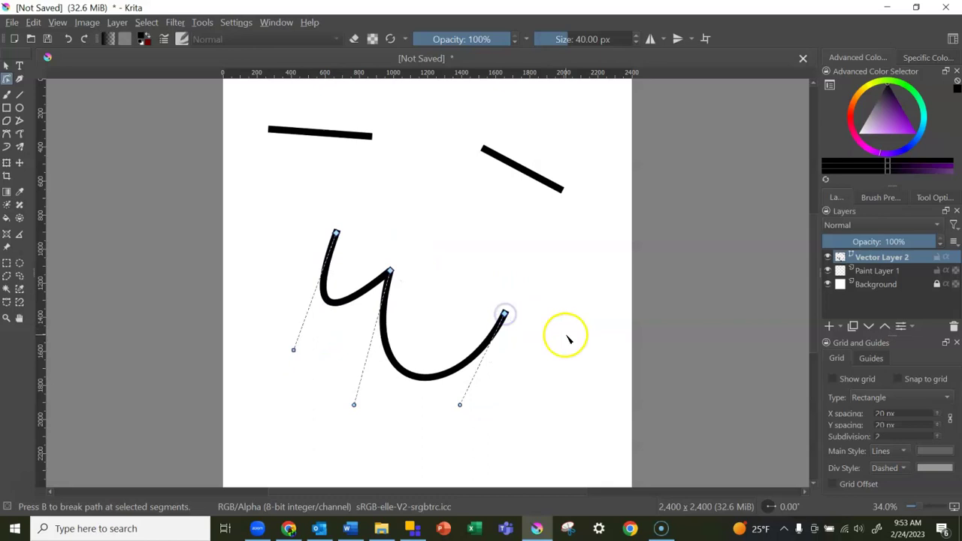
click(336, 235)
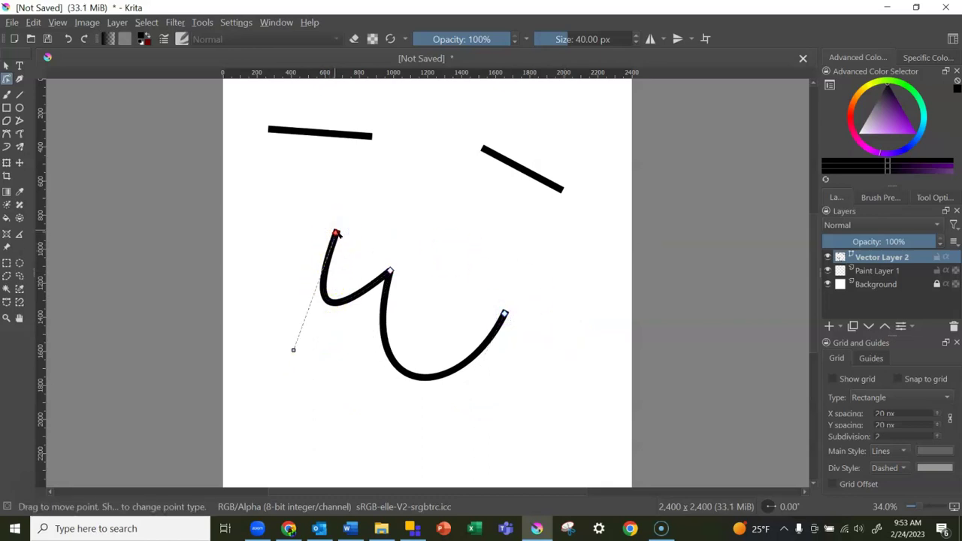
drag(336, 235, 273, 311)
click(418, 254)
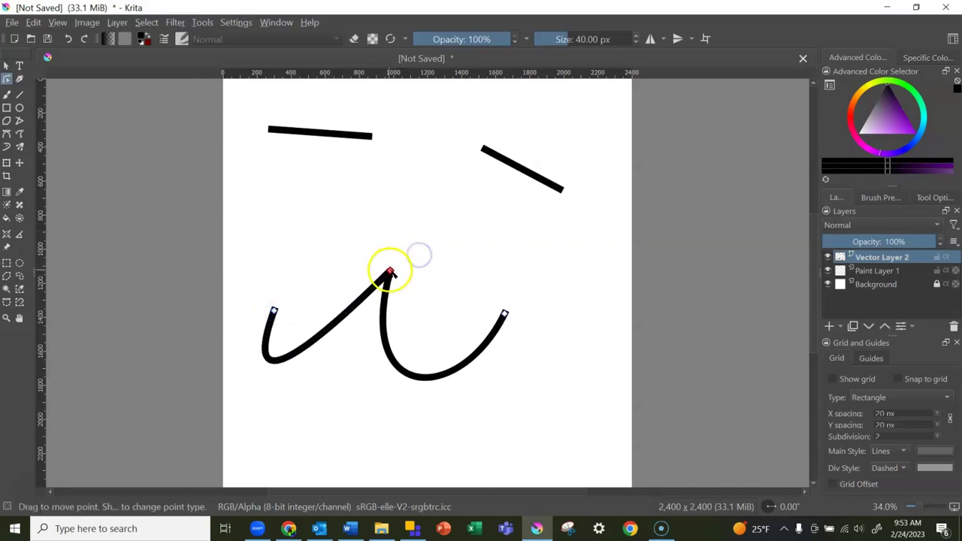
drag(389, 270, 369, 318)
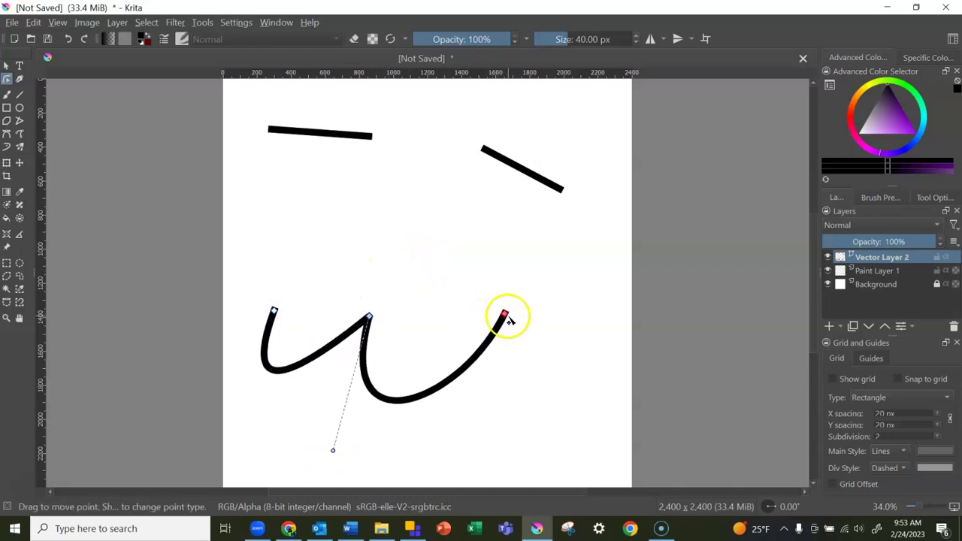
Step: Move the right end node left and round the right lobe into a compact U
click(508, 317)
drag(482, 321, 444, 322)
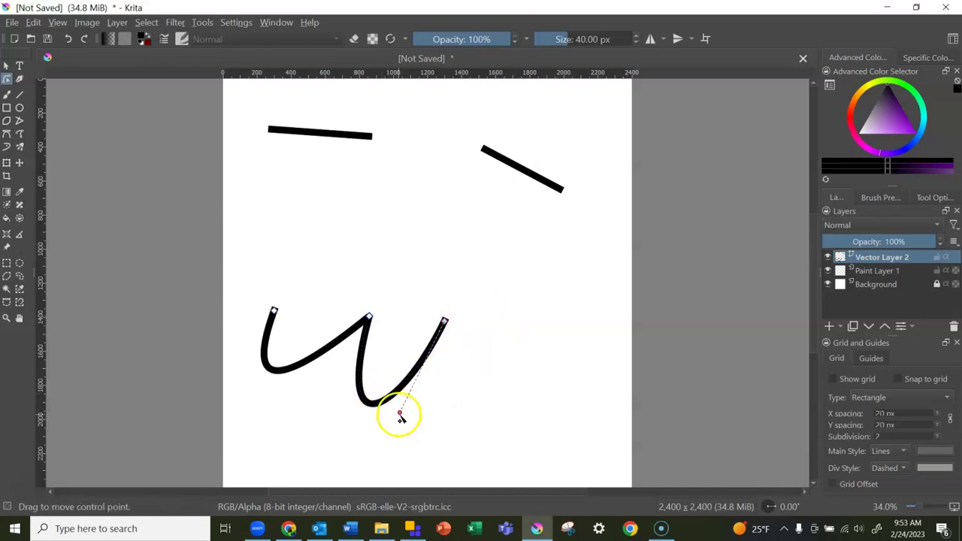
drag(400, 415, 488, 388)
click(271, 368)
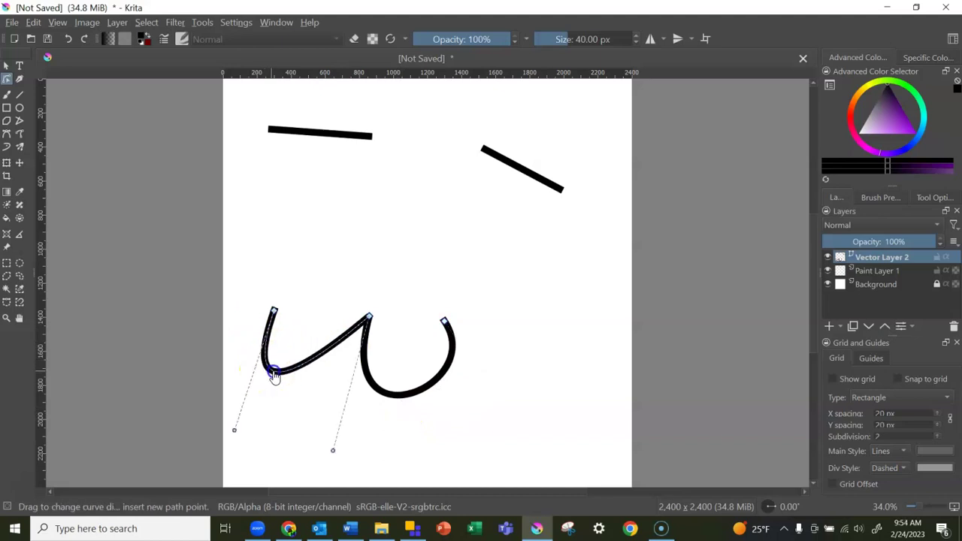
Step: Drag the lower curve's left segment into a shallow rounded dip
drag(276, 377, 317, 353)
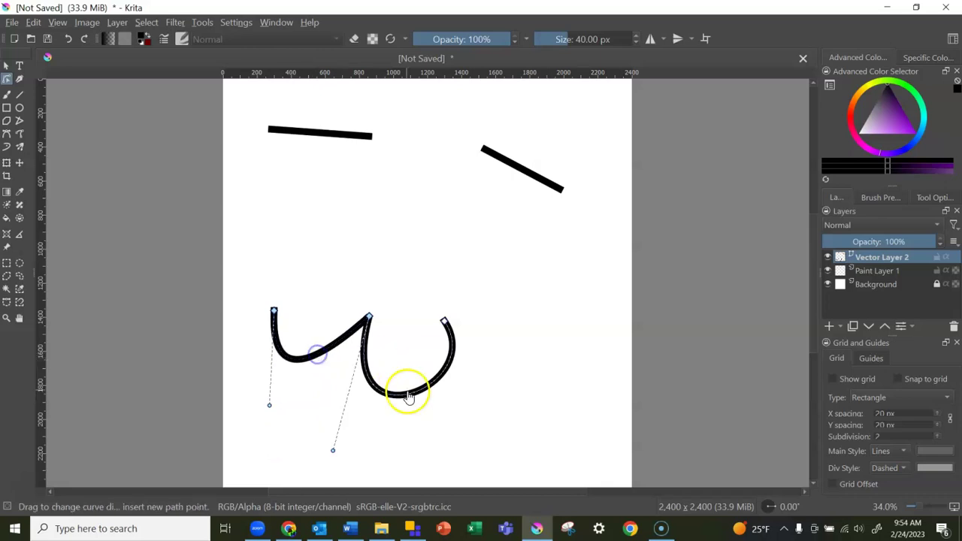
Step: Move the wavy curve up and right so it sits centred beneath the two straight lines
click(6, 69)
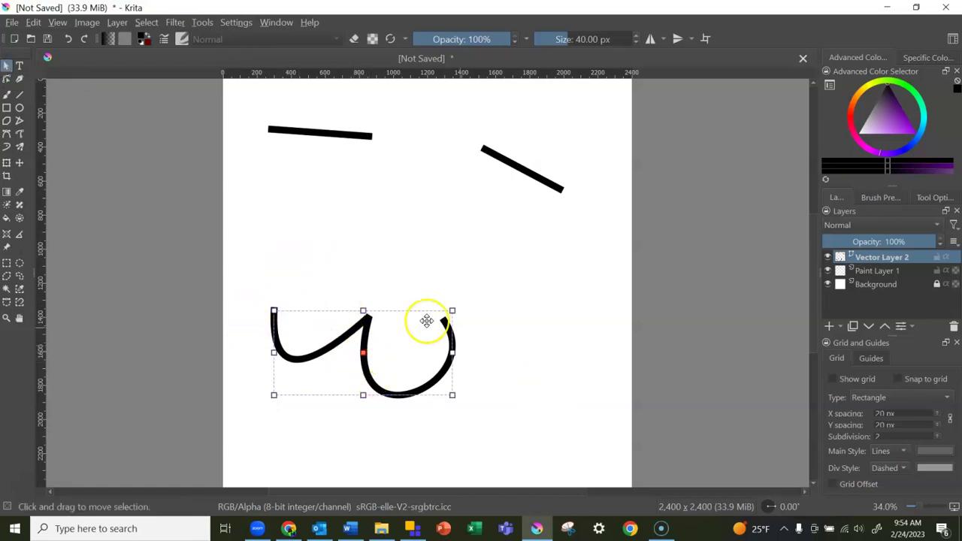
drag(378, 339, 519, 329)
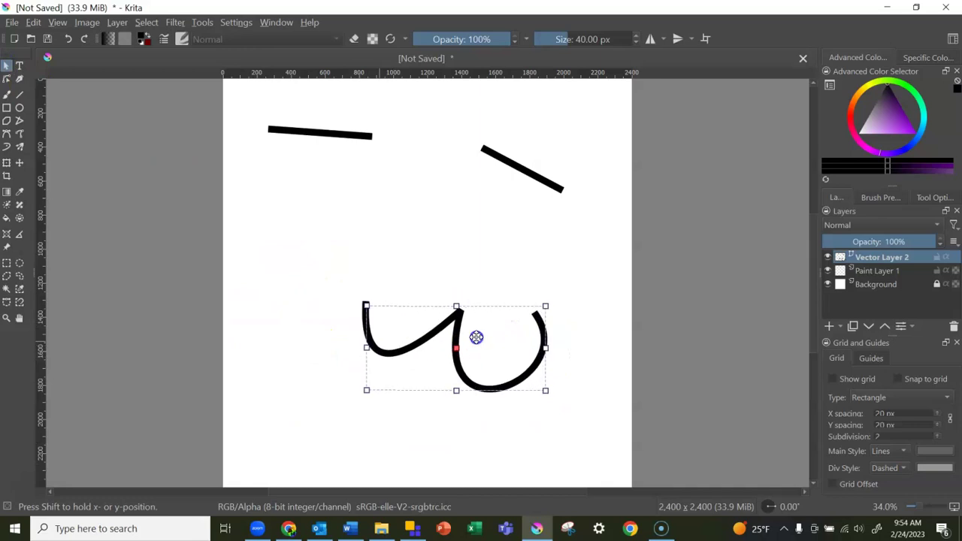
drag(477, 338, 439, 268)
click(471, 387)
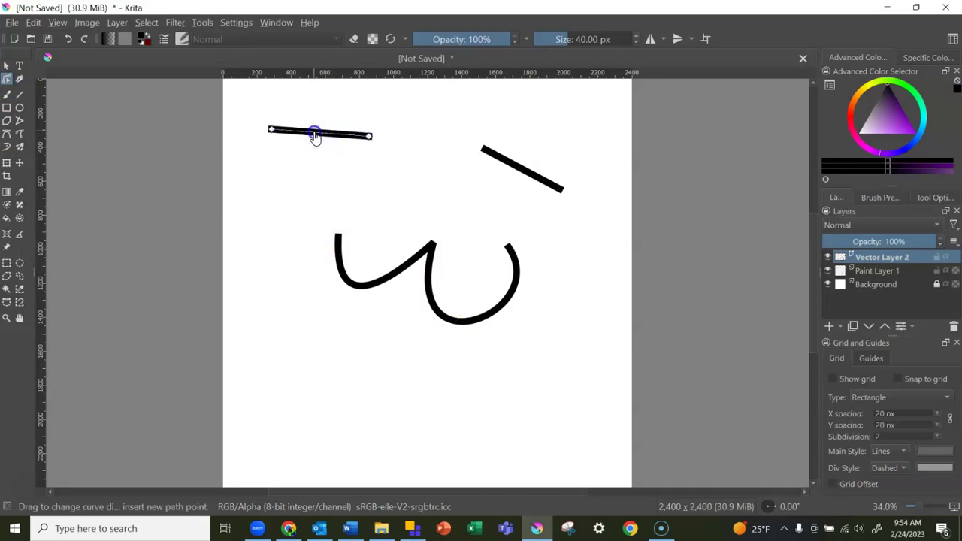
Step: Add a middle node to the top-left line and drag its handles to bend it into a U
click(307, 150)
double_click(307, 135)
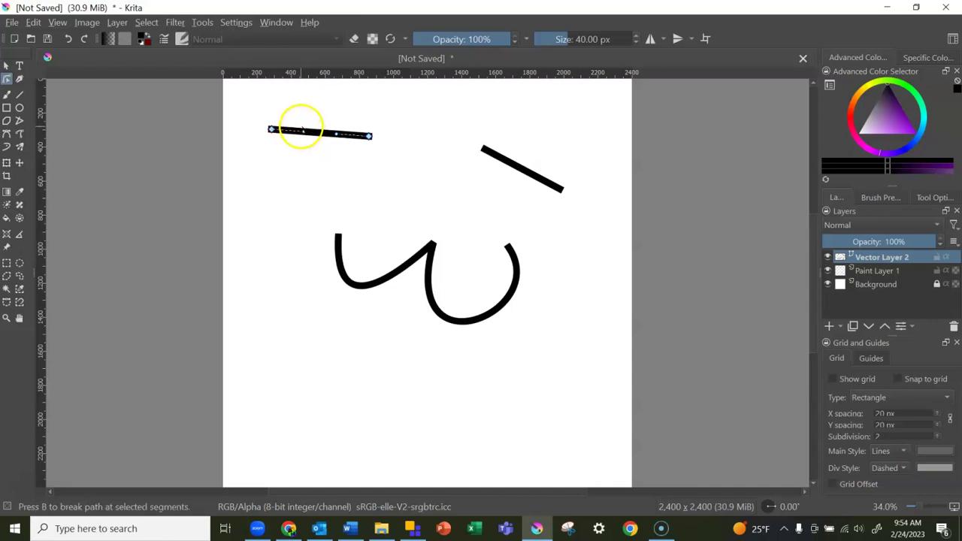
drag(301, 129, 261, 198)
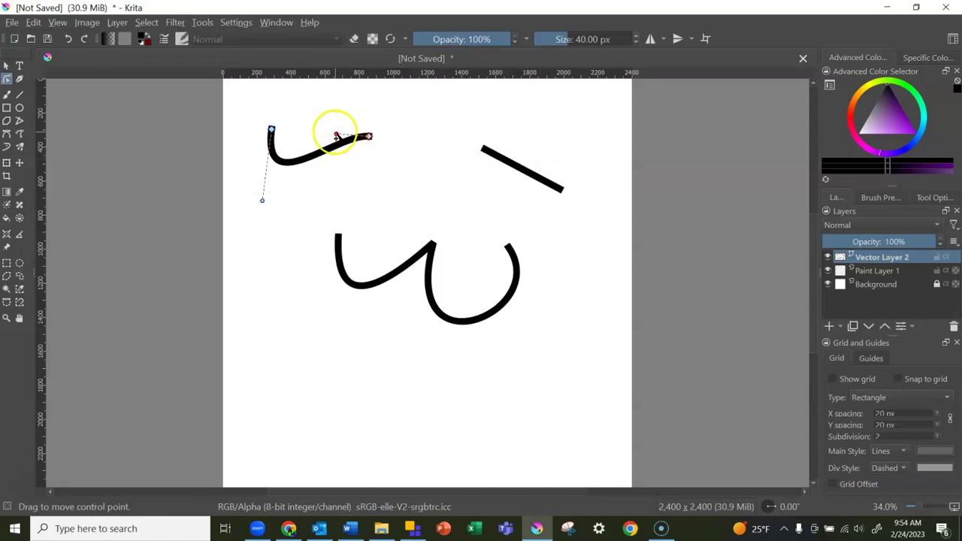
mouse_move(335, 134)
mouse_down()
mouse_move(337, 157)
mouse_move(378, 188)
mouse_up()
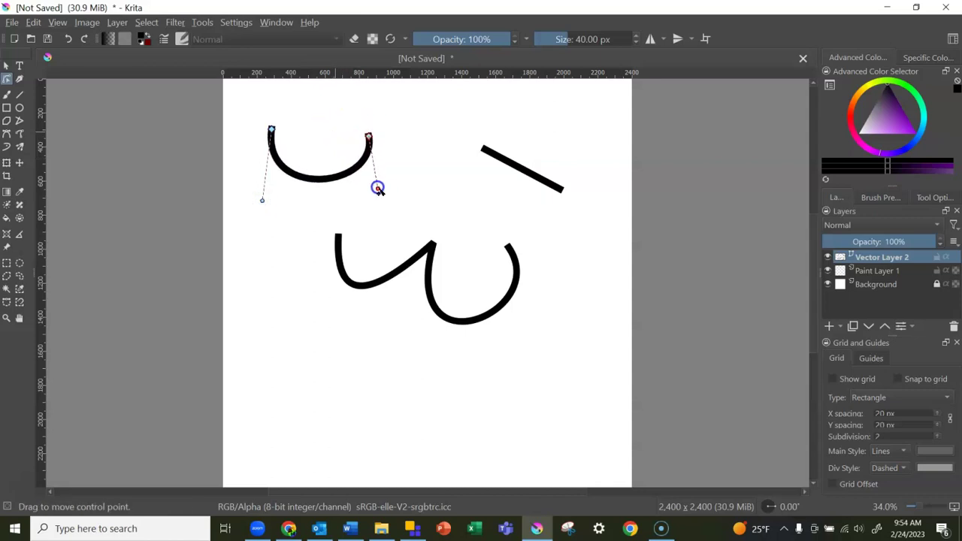
click(489, 153)
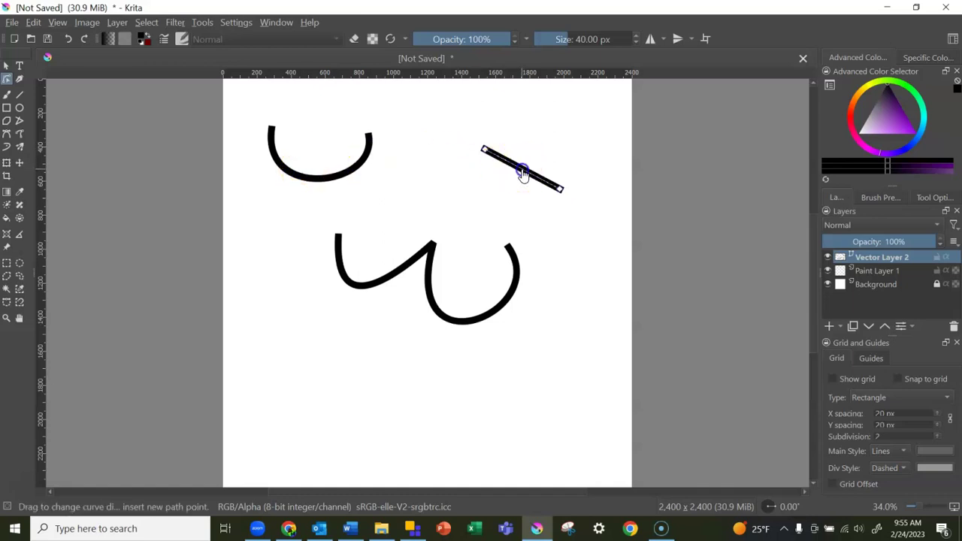
Step: Curve the slanted right line into a small U and shift it down beside the wavy stroke
drag(518, 169, 510, 204)
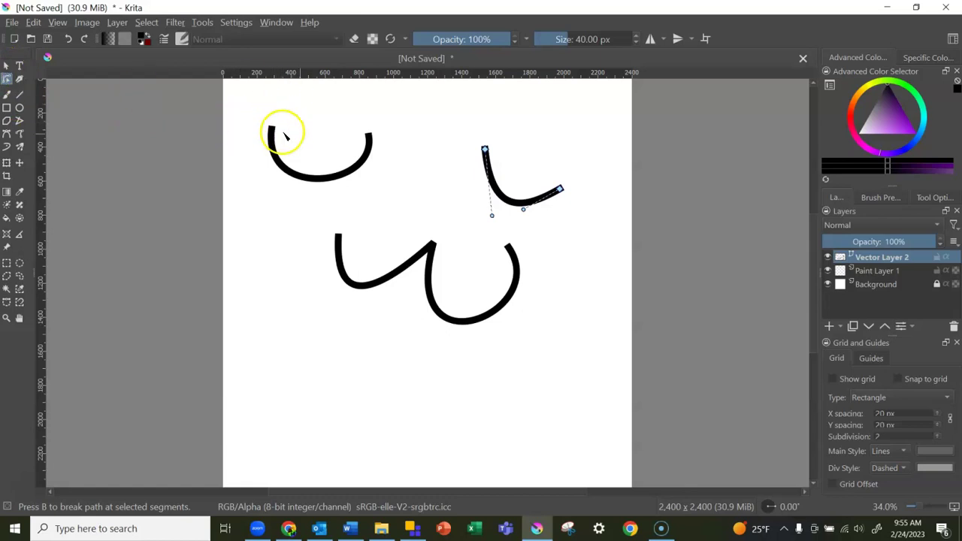
drag(463, 123, 617, 242)
click(591, 200)
mouse_move(567, 266)
mouse_down()
mouse_move(577, 259)
mouse_move(624, 281)
mouse_move(593, 263)
mouse_move(613, 280)
mouse_up()
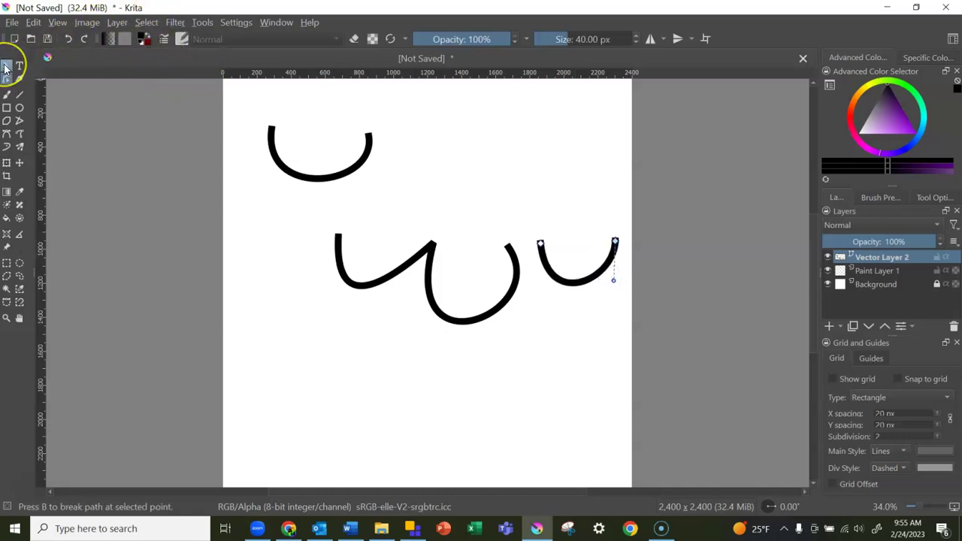
Step: Move the left U down and left and shrink it to a smaller size
click(5, 67)
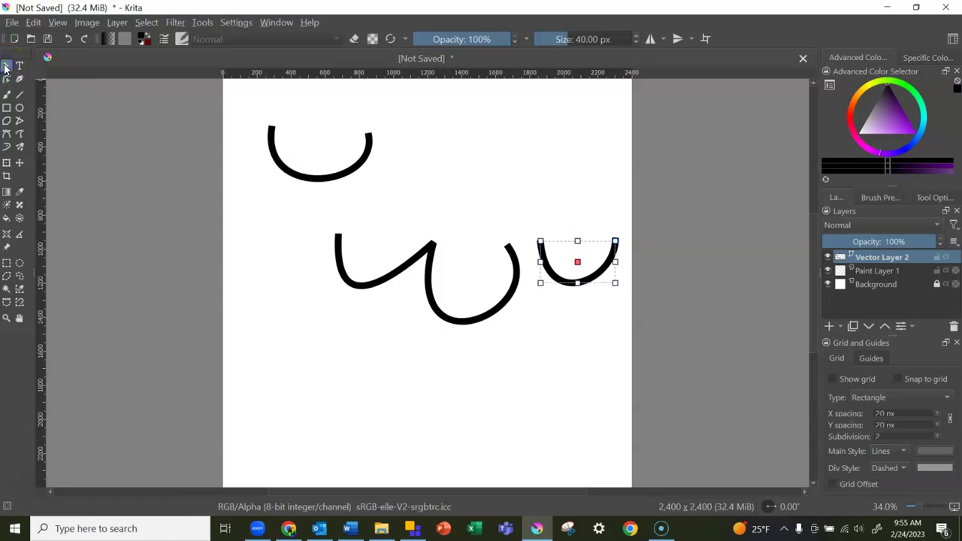
mouse_move(313, 145)
mouse_down()
mouse_move(306, 266)
mouse_move(298, 245)
mouse_up()
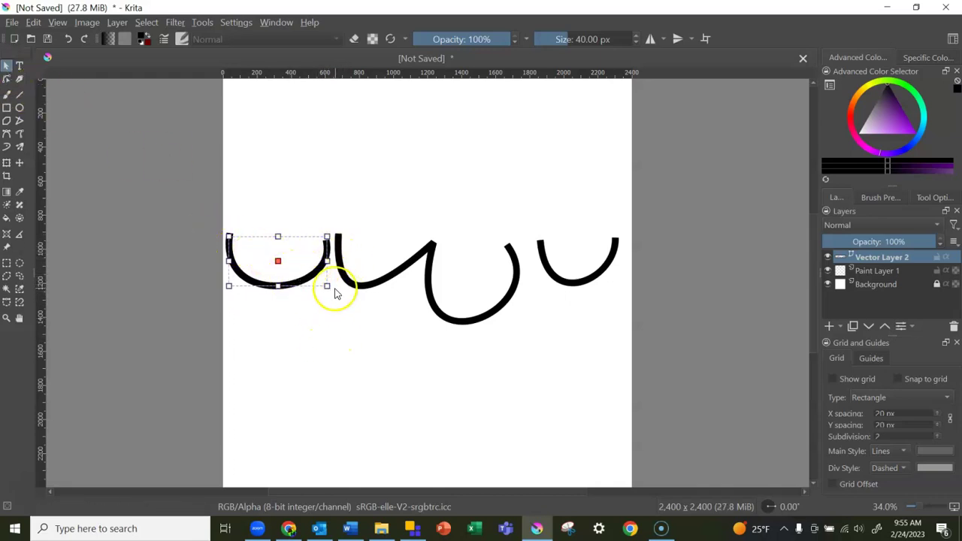
drag(325, 285, 291, 268)
drag(258, 241, 279, 245)
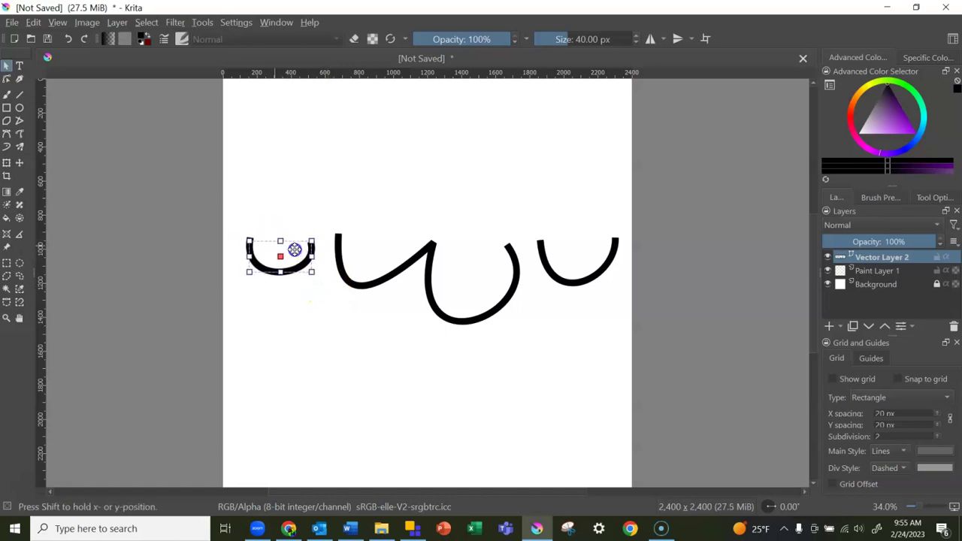
Step: Scale the right U into a deeper, narrower shape and line the wavy curve up beside it
click(554, 269)
drag(620, 288, 596, 302)
click(376, 278)
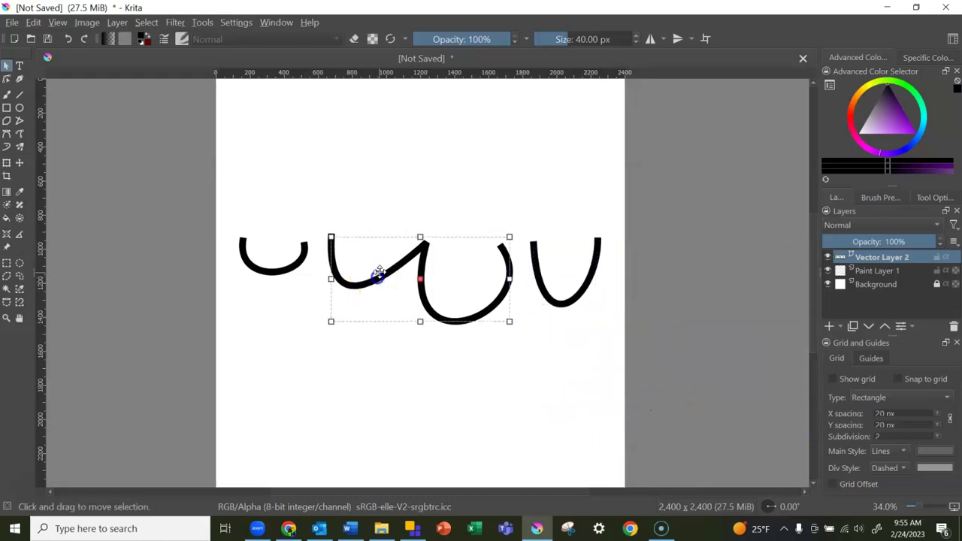
drag(495, 267, 464, 264)
click(466, 410)
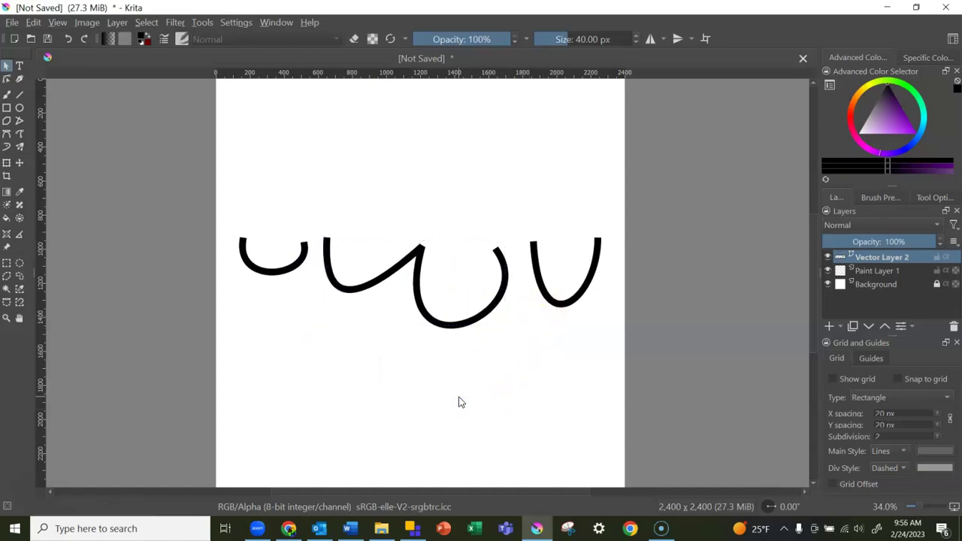